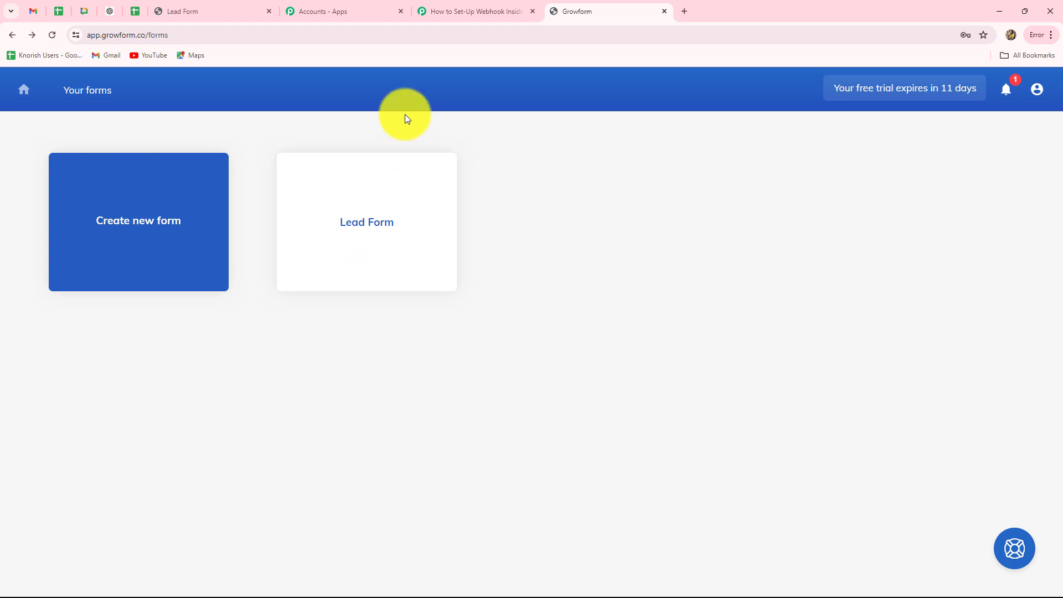
- In the Pabbly Connect workflow, set the trigger application to Growform with the New Form Submission event
click(450, 13)
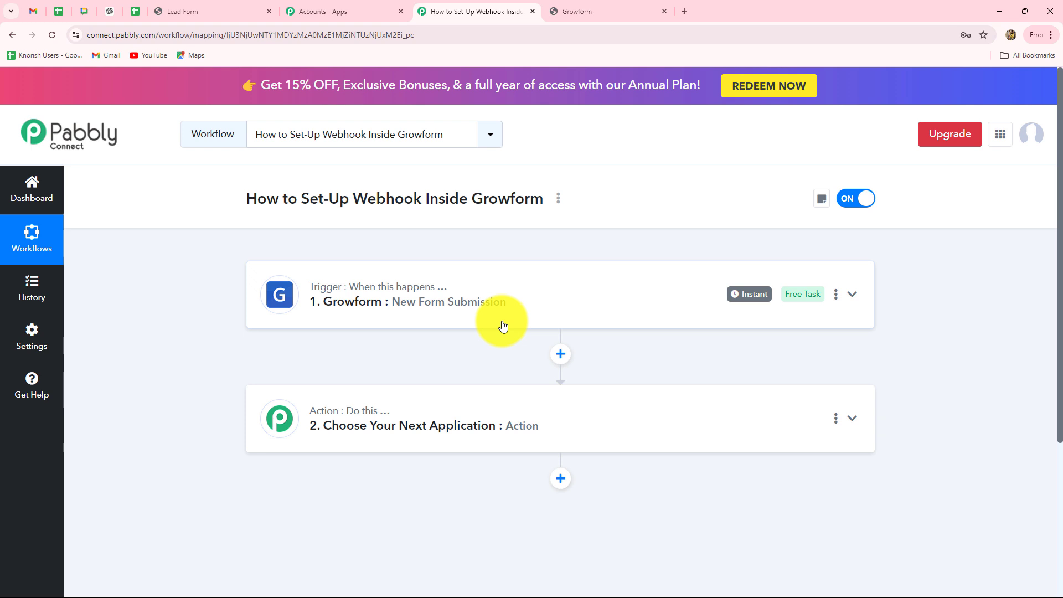
click(600, 6)
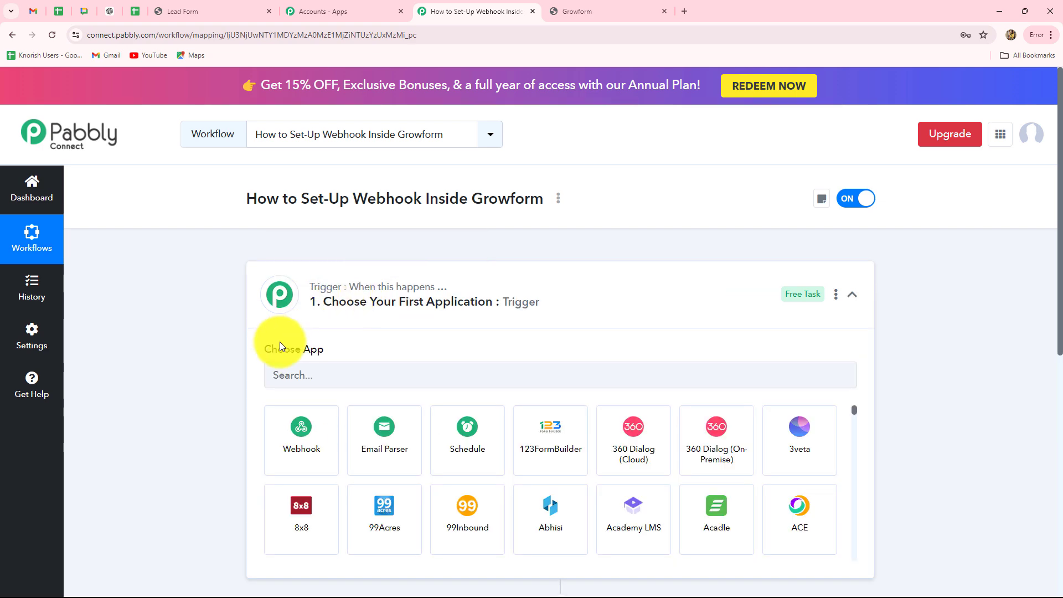
scroll(264, 350, down, 1)
scroll(264, 351, down, 1)
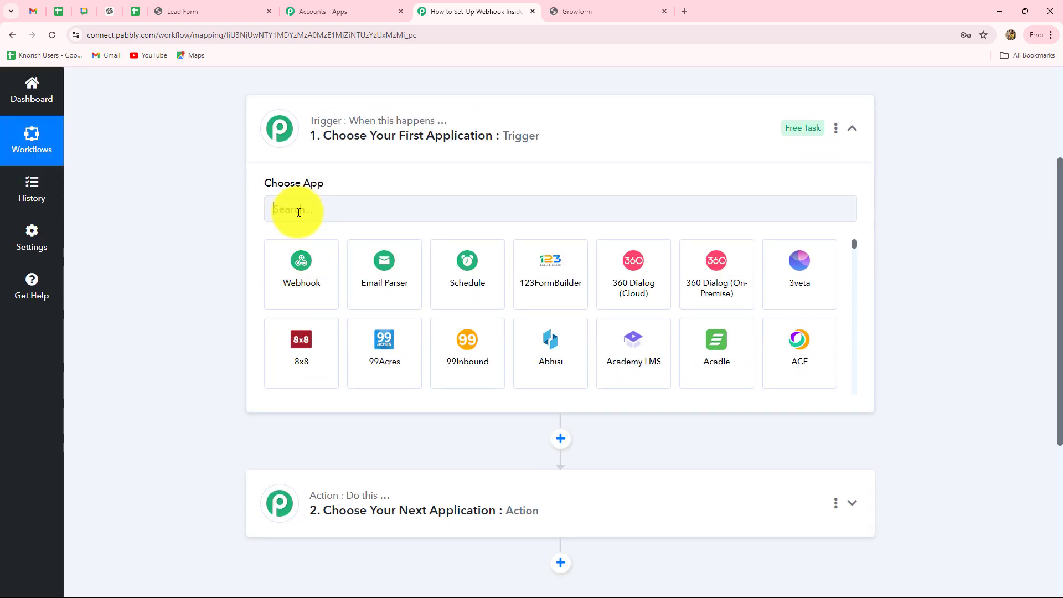
click(299, 210)
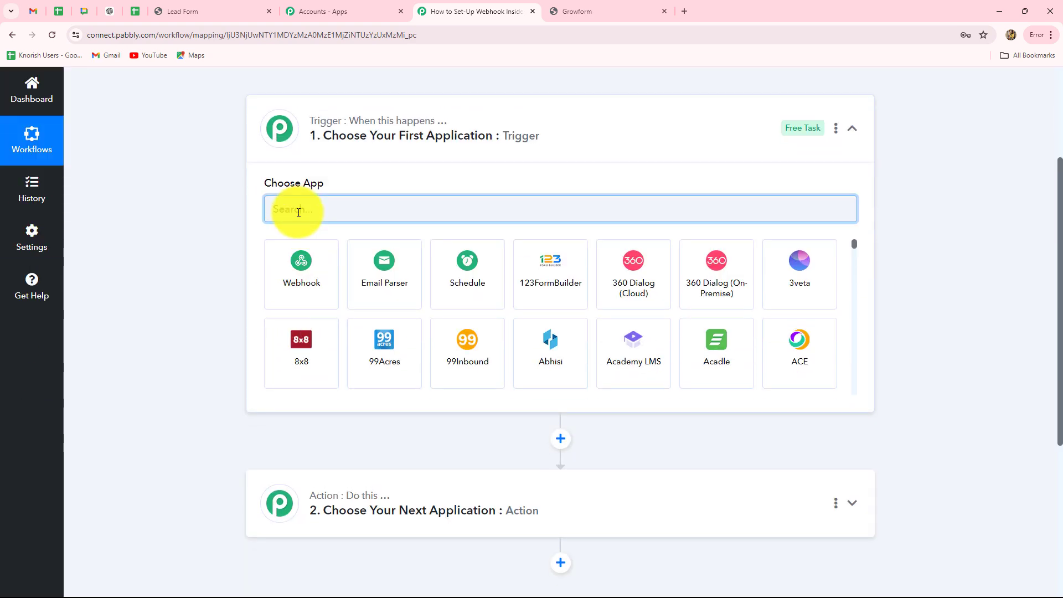
text(Grow)
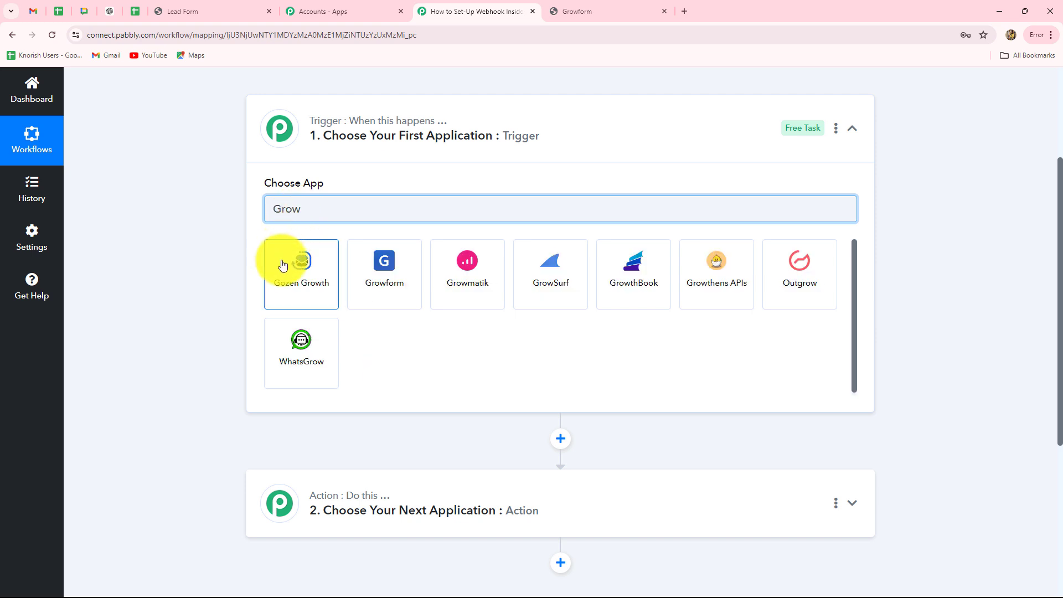
click(380, 277)
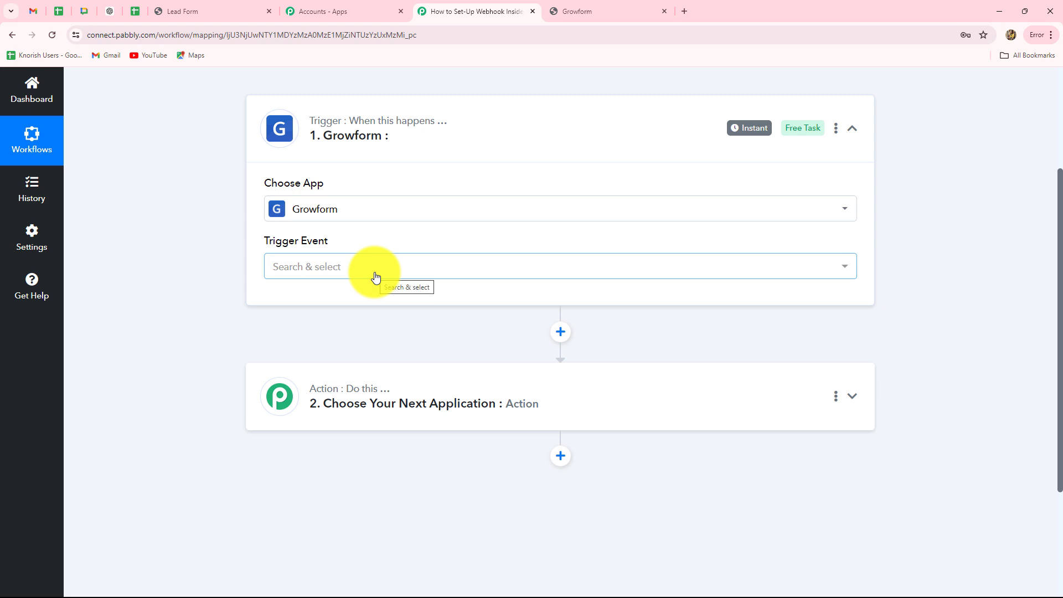
click(376, 276)
click(351, 336)
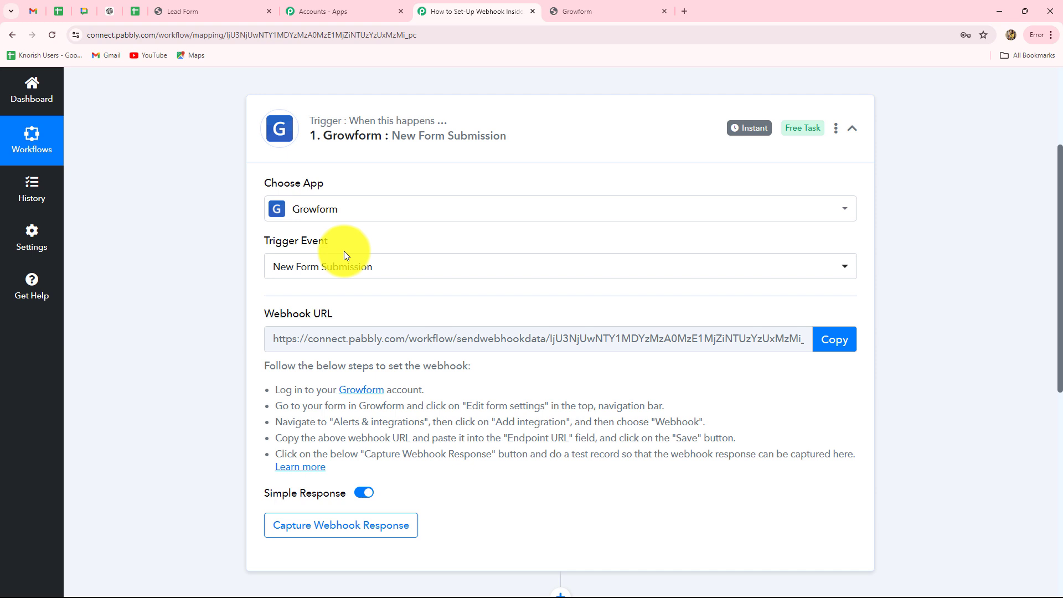
- Copy the webhook URL generated for the Growform trigger
scroll(344, 251, down, 3)
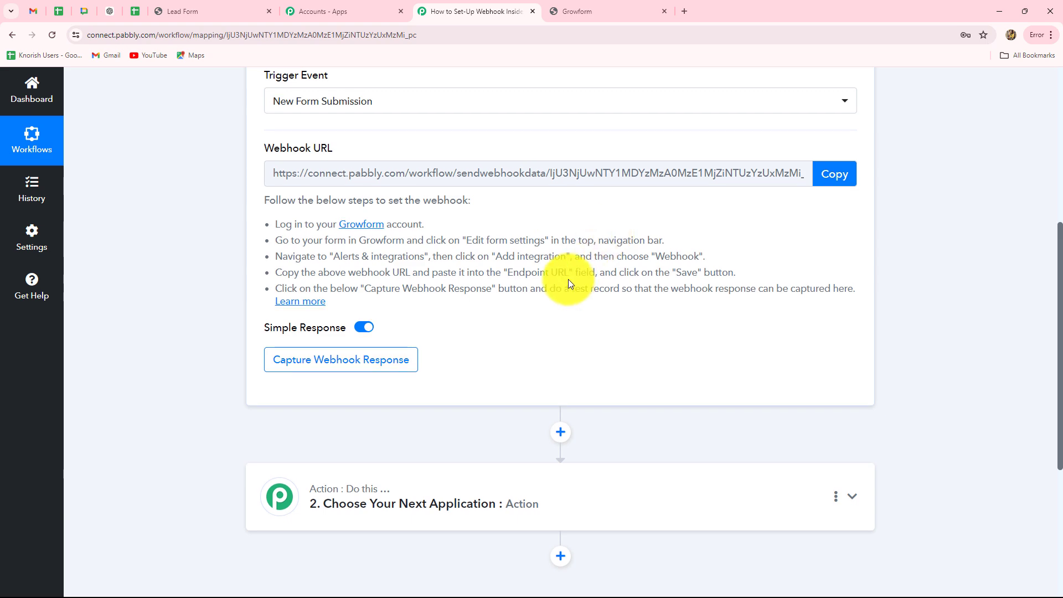
scroll(568, 279, up, 1)
click(829, 228)
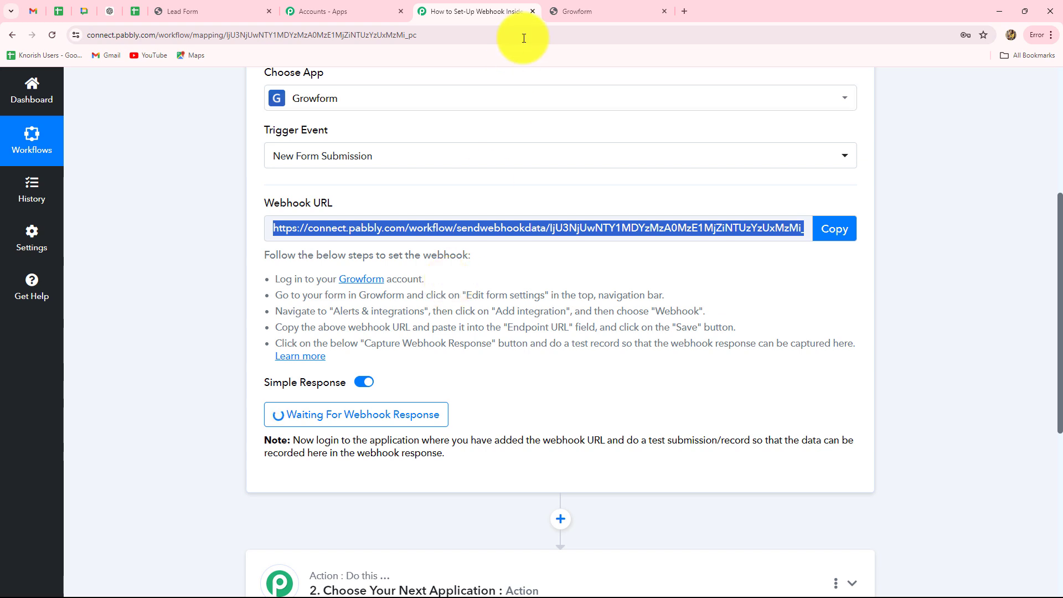
- Switch to Growform and open the Alerts & Integrations settings of the Lead Form
click(566, 16)
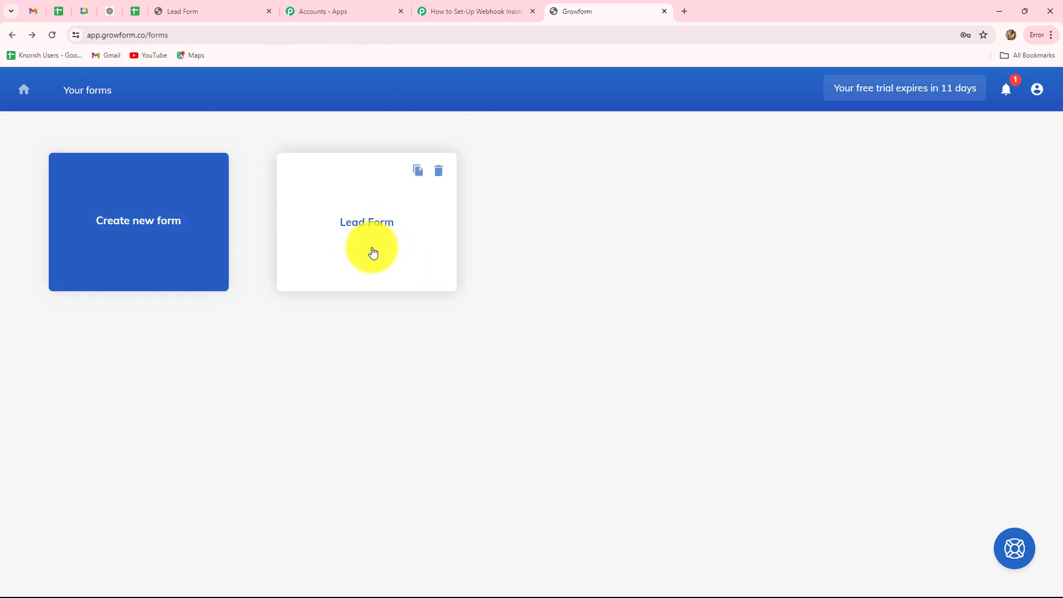
click(365, 229)
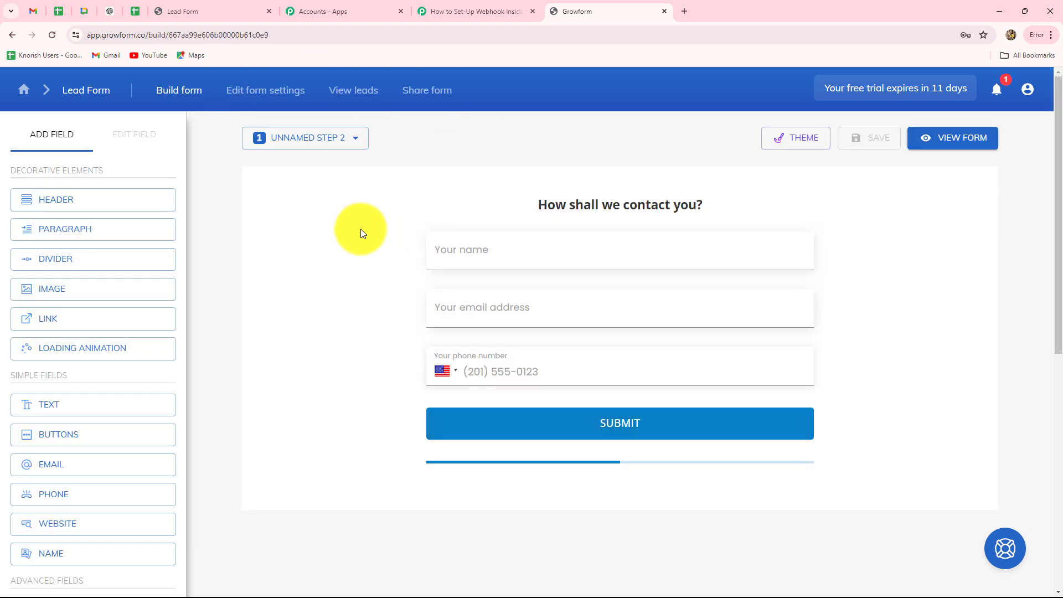
click(277, 94)
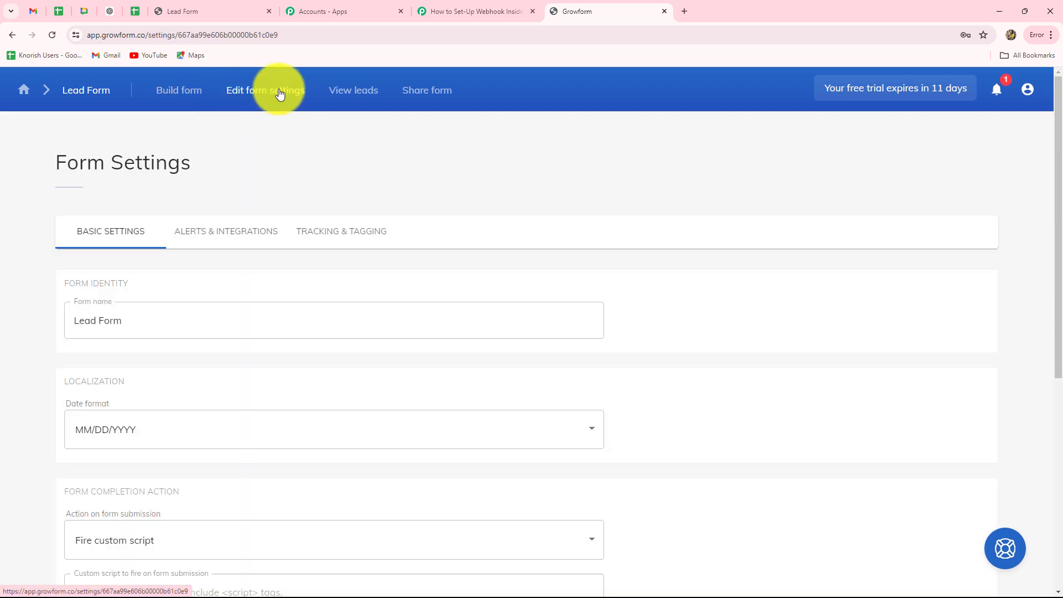
click(237, 233)
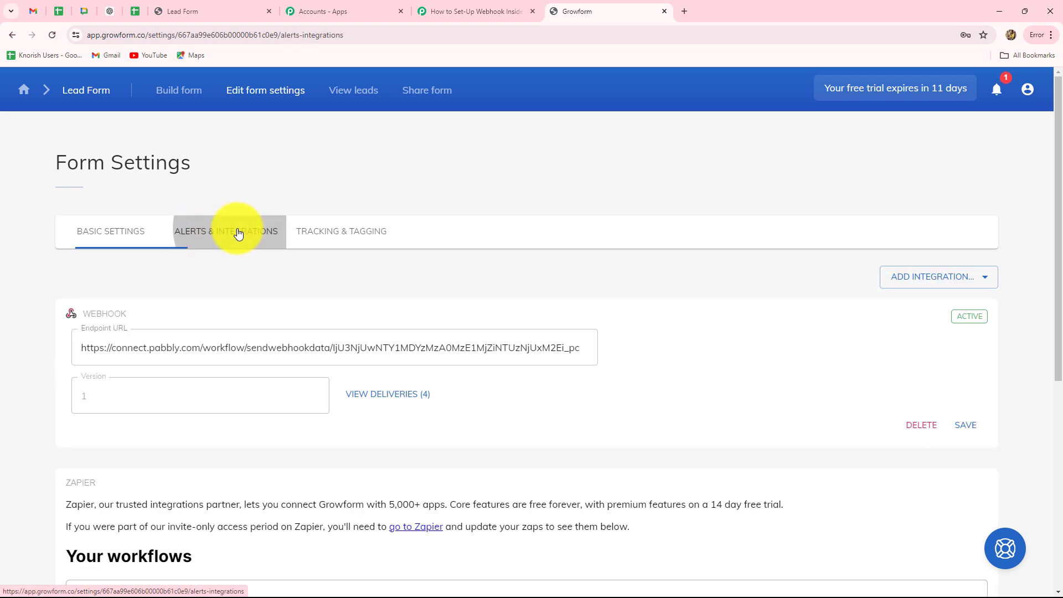
- Replace the webhook integration's endpoint URL with the copied Pabbly webhook URL and save the integration
scroll(176, 373, down, 2)
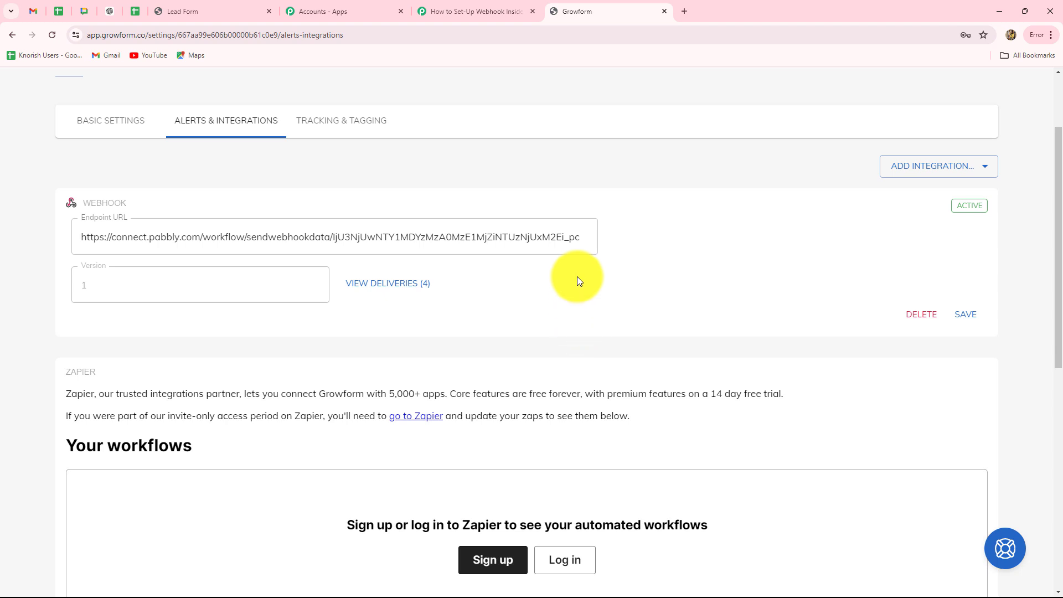
drag(581, 238, 38, 262)
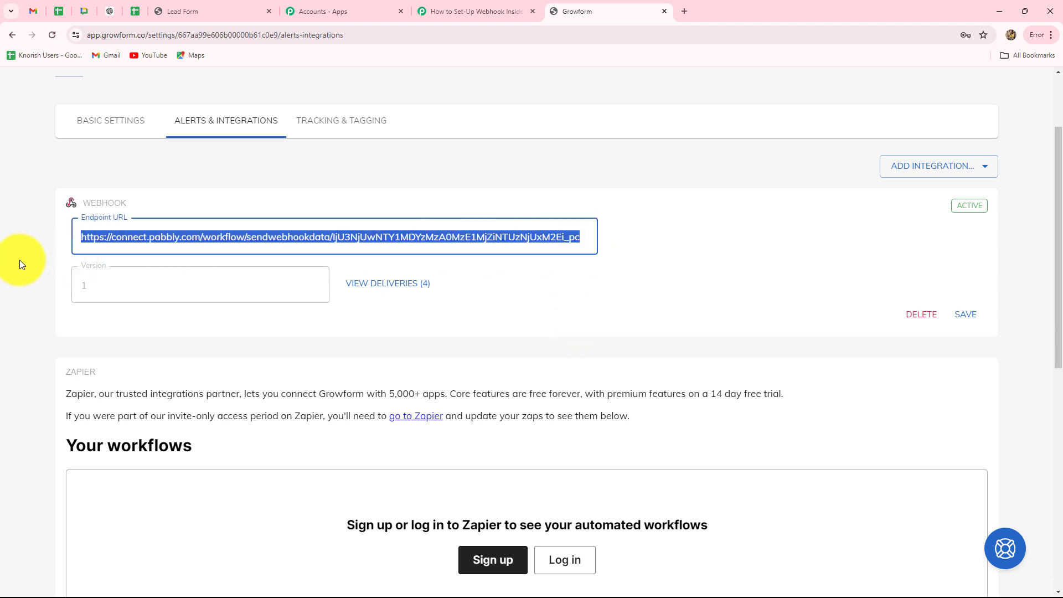
key(BackSpace)
key(ctrl+v)
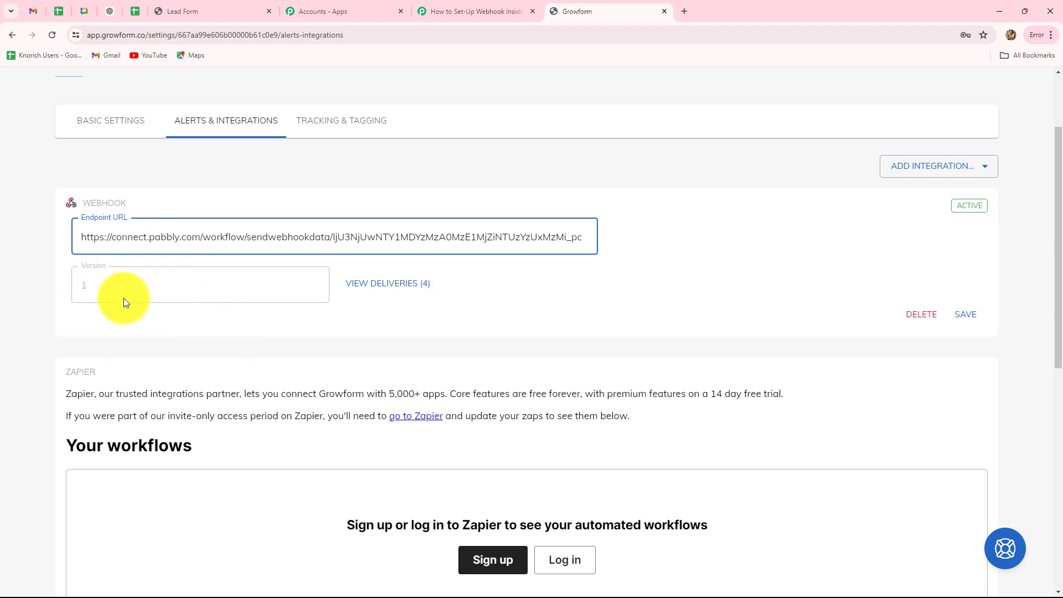
click(964, 317)
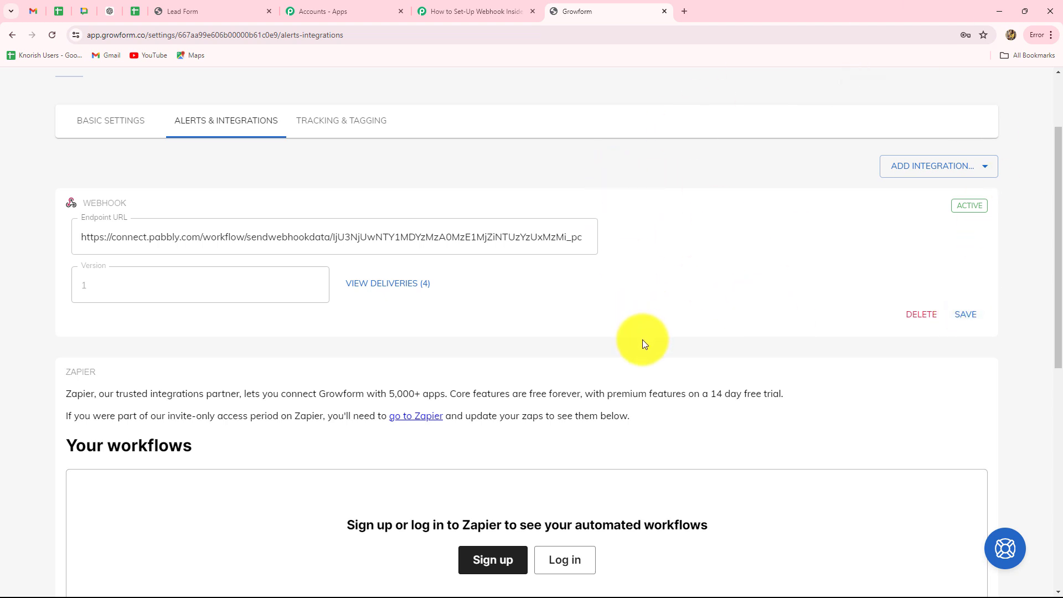
- On the live Lead Form page, fill in the test lead's name and email address
click(479, 11)
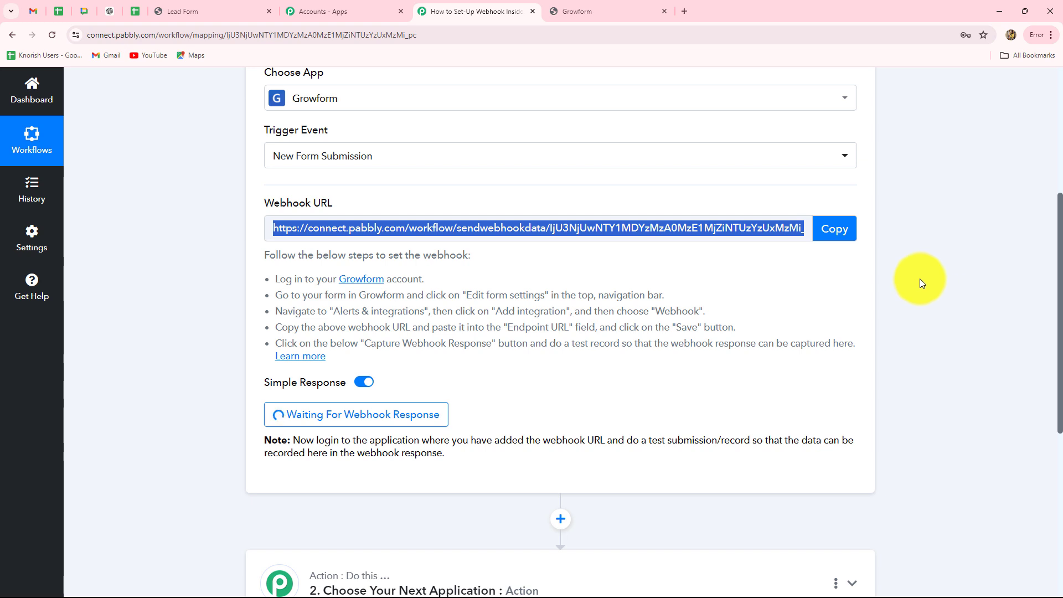
click(188, 14)
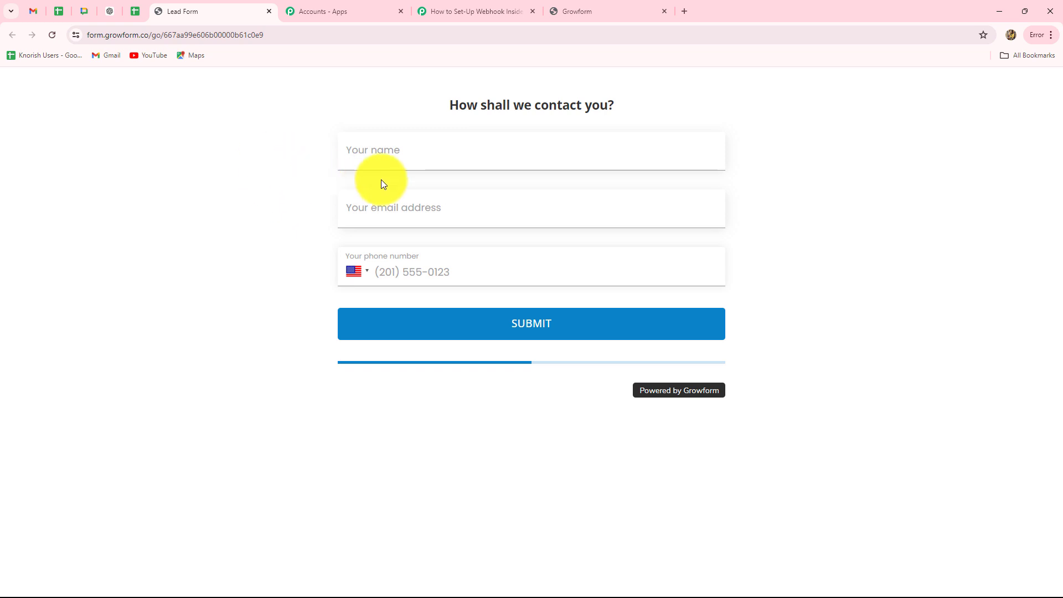
click(385, 157)
text(S)
key(Down)
key(Return)
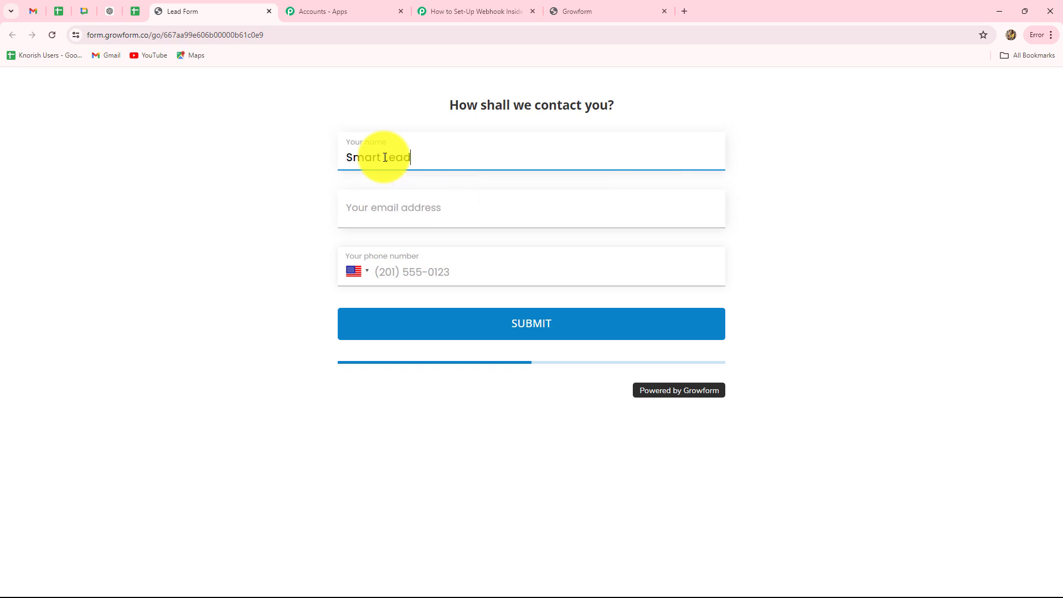
click(370, 215)
text(s)
key(Down)
key(Return)
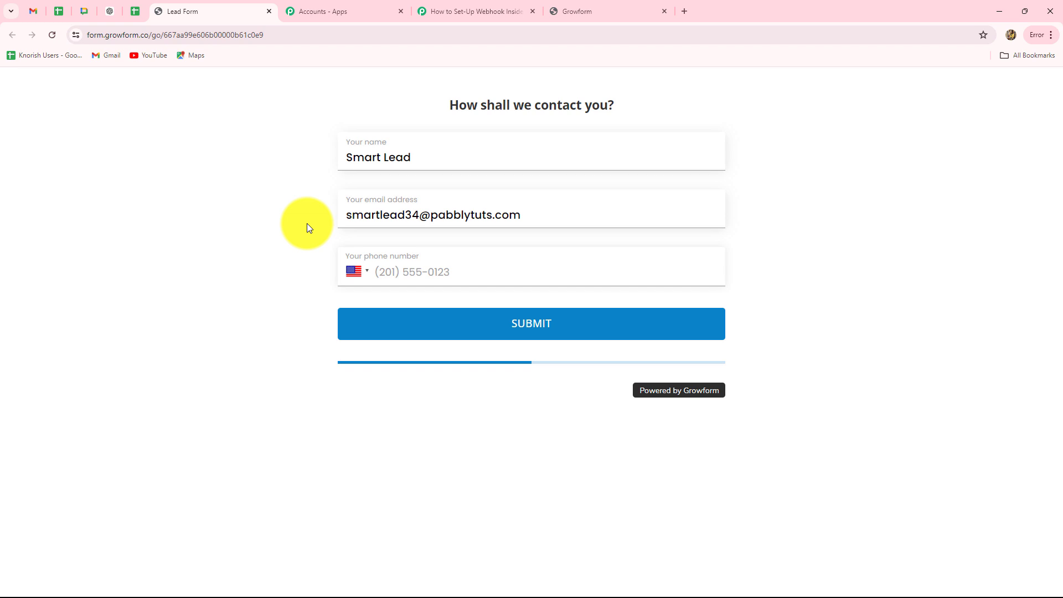
- Set the country of the form's phone number field to India (+91)
click(389, 271)
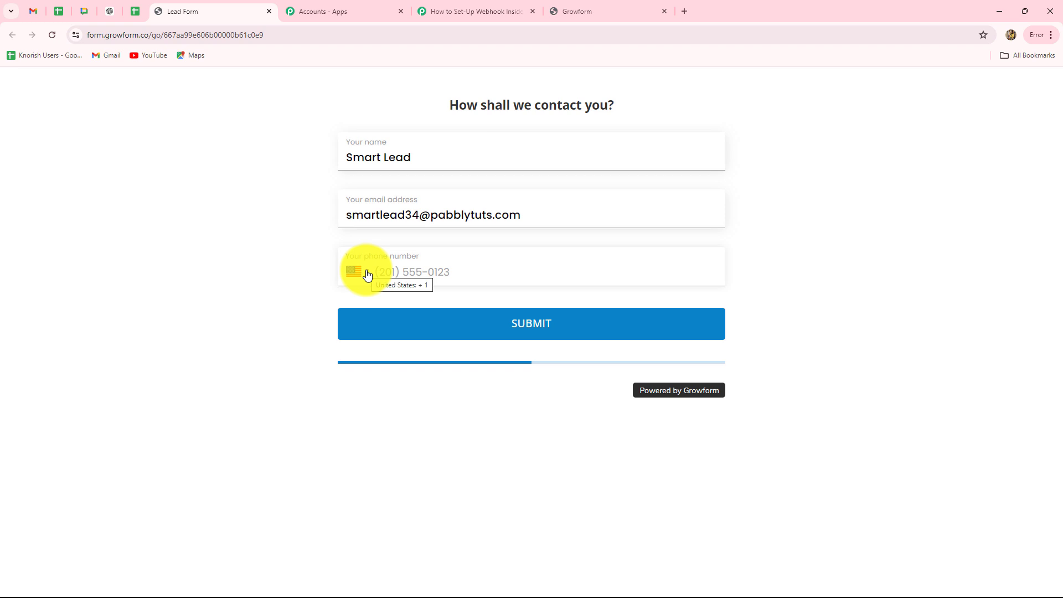
click(368, 273)
key(a)
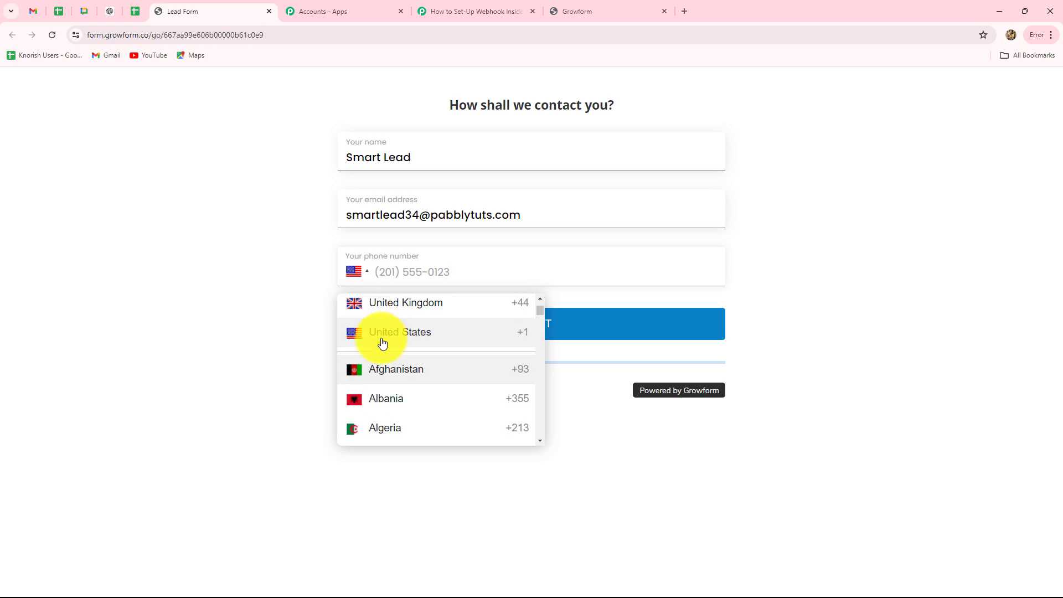
scroll(383, 411, down, 3)
scroll(384, 401, up, 1)
key(i)
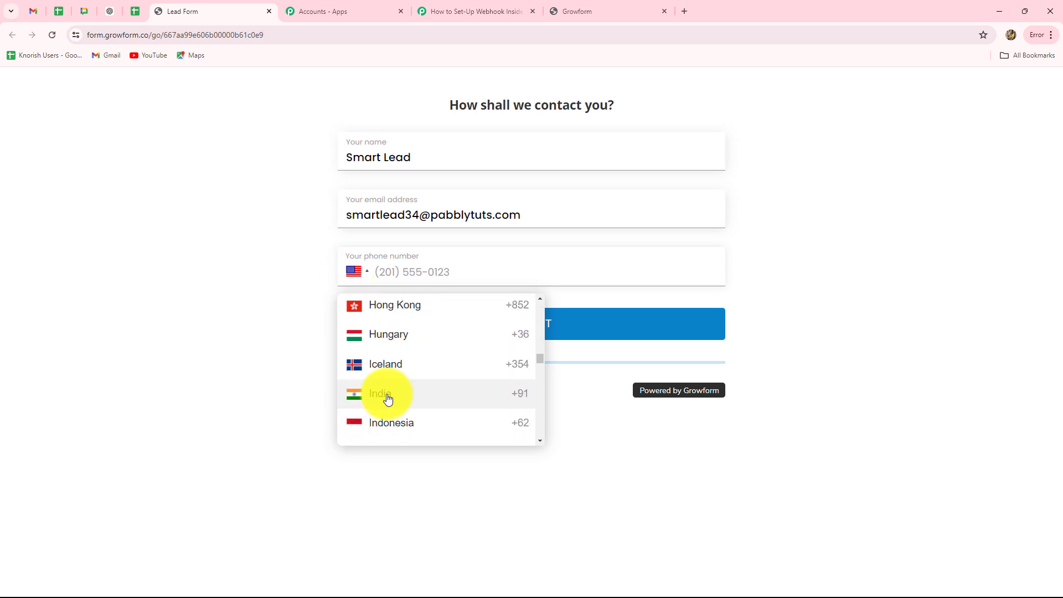
click(386, 398)
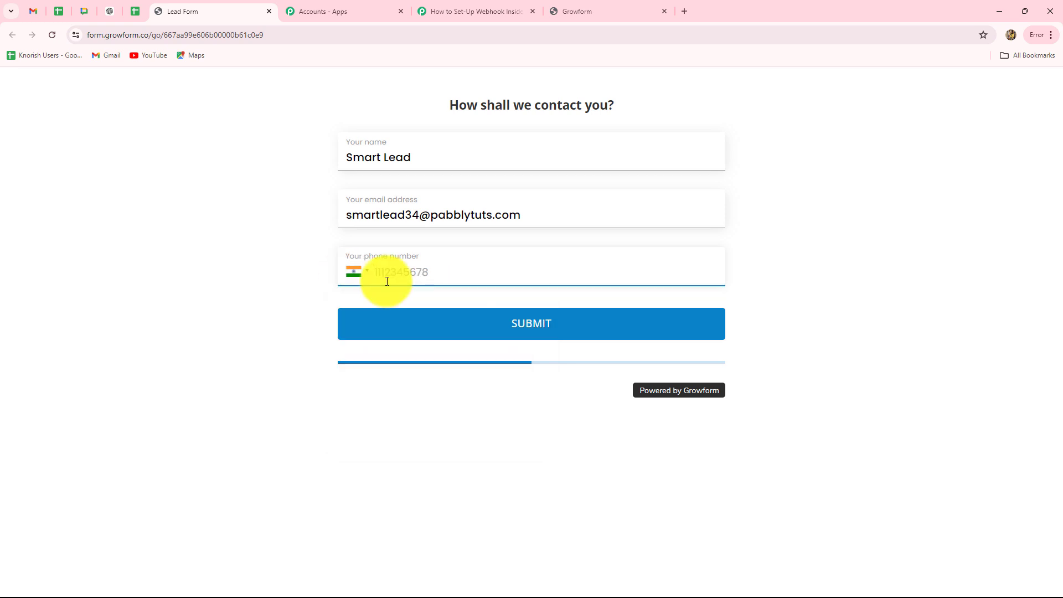
- Enter the test lead's phone number and submit the Lead Form
click(387, 281)
text(8888888888)
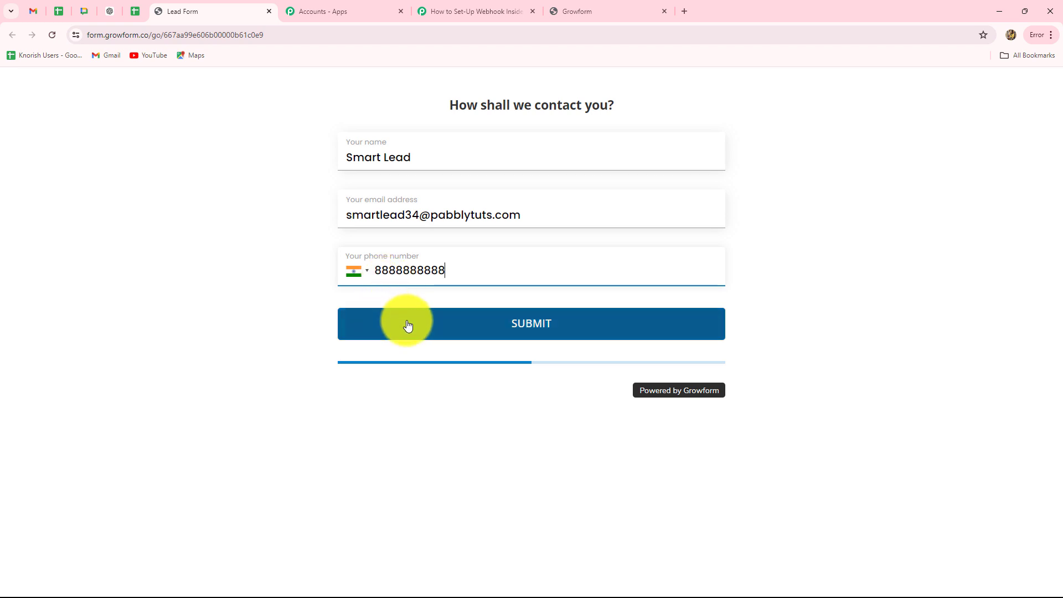
click(407, 324)
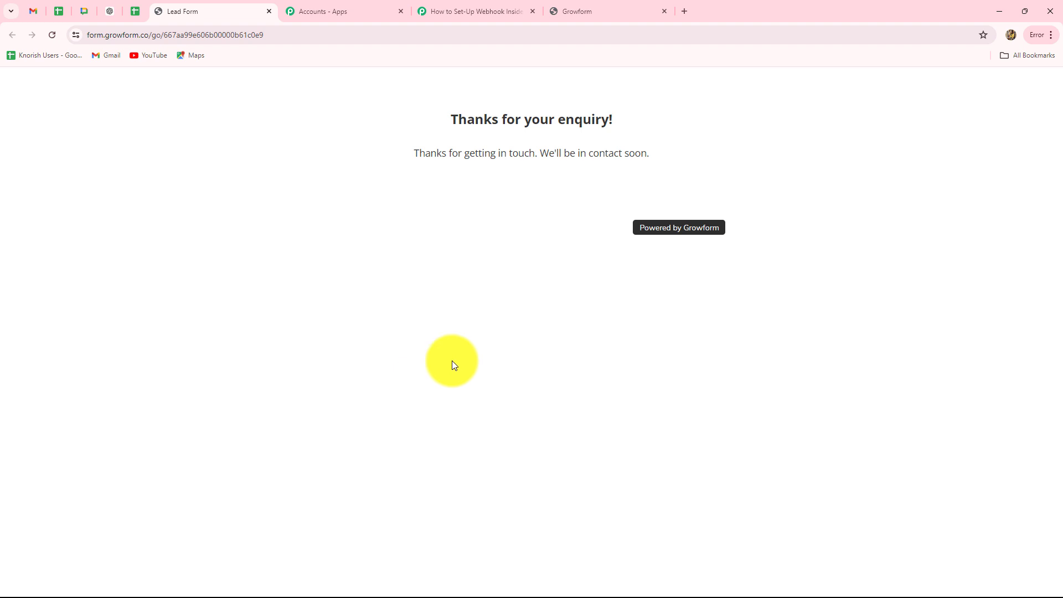
- Return to the Pabbly Connect workflow and check the captured webhook response for the submission time, name, phone and email values
click(468, 9)
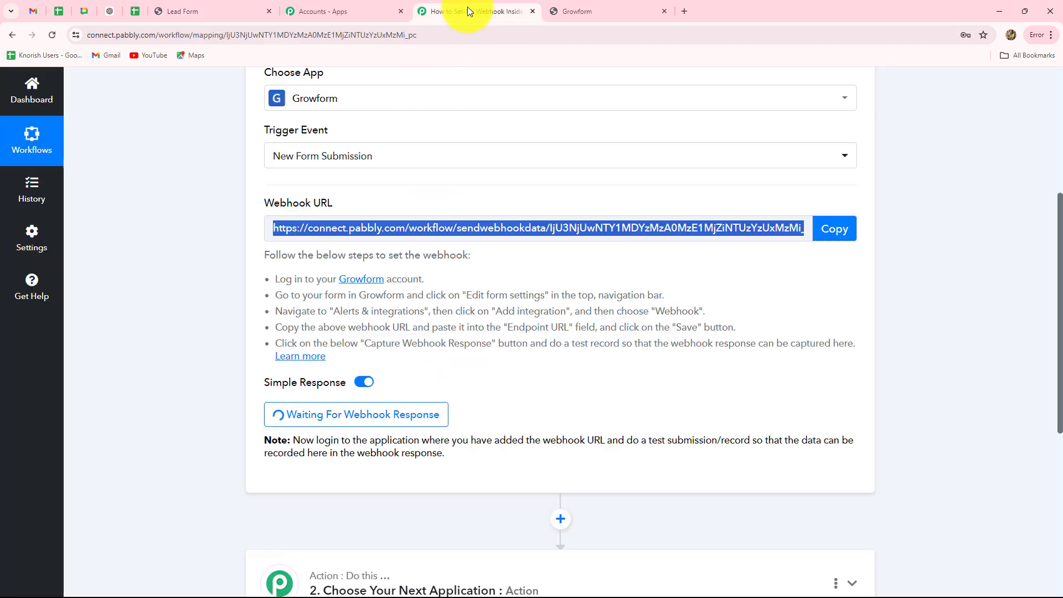
scroll(1005, 341, down, 8)
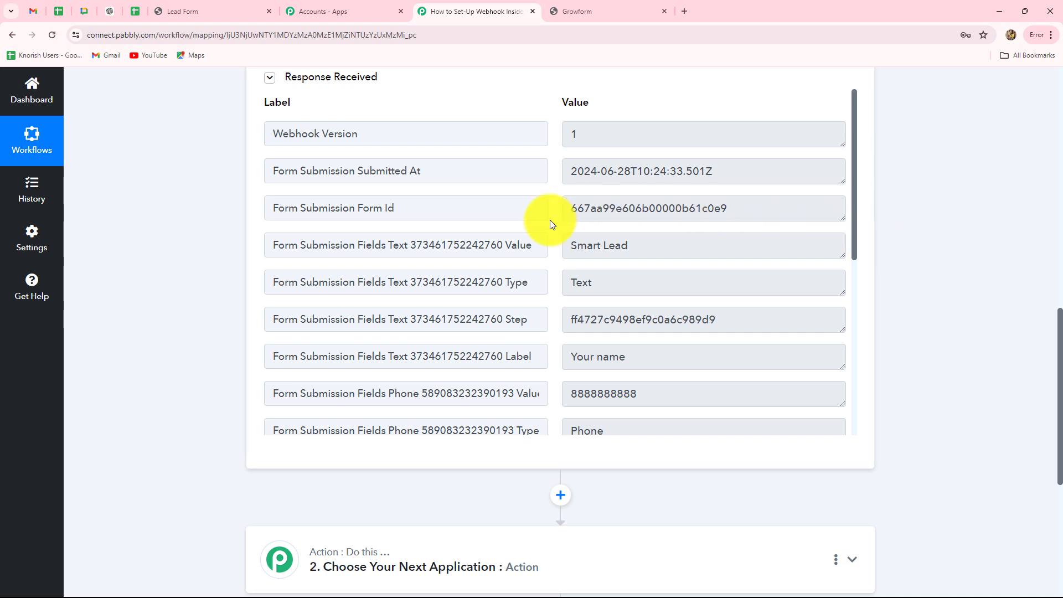
click(582, 137)
drag(582, 137, 551, 145)
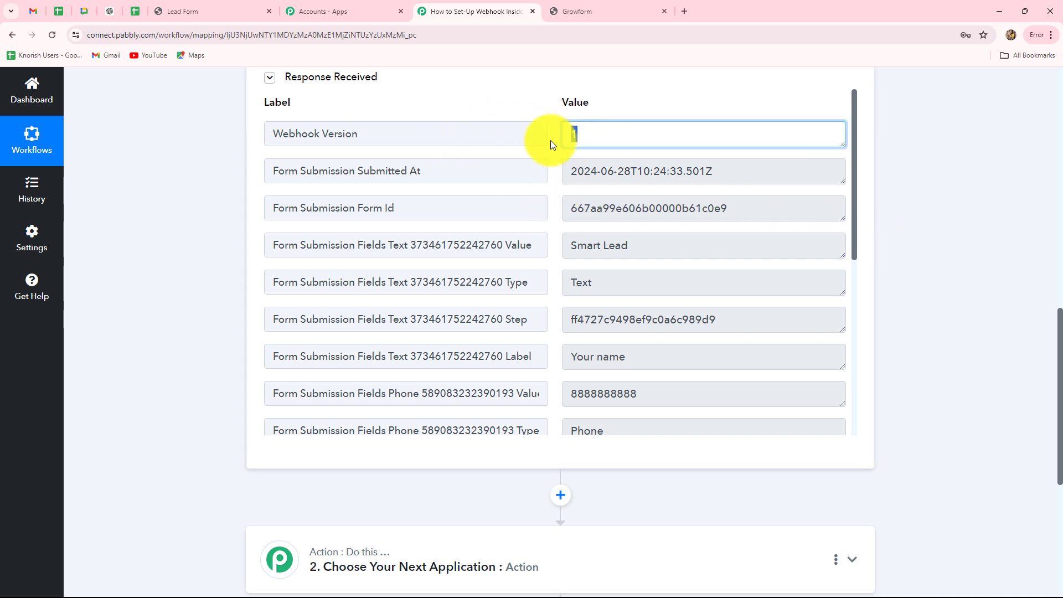
click(712, 172)
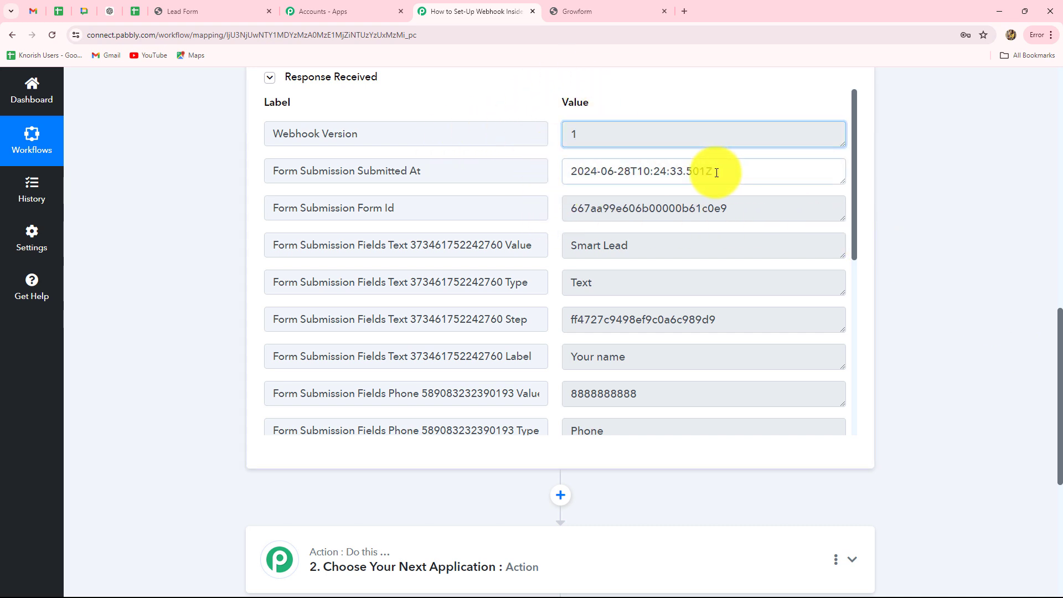
drag(712, 171, 509, 182)
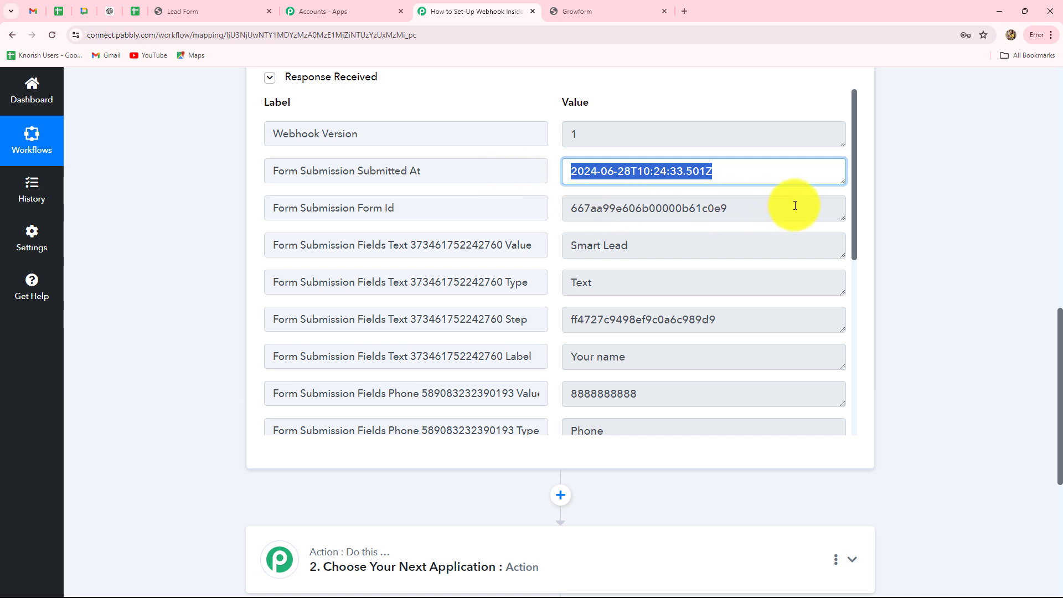
drag(789, 208, 541, 244)
click(635, 245)
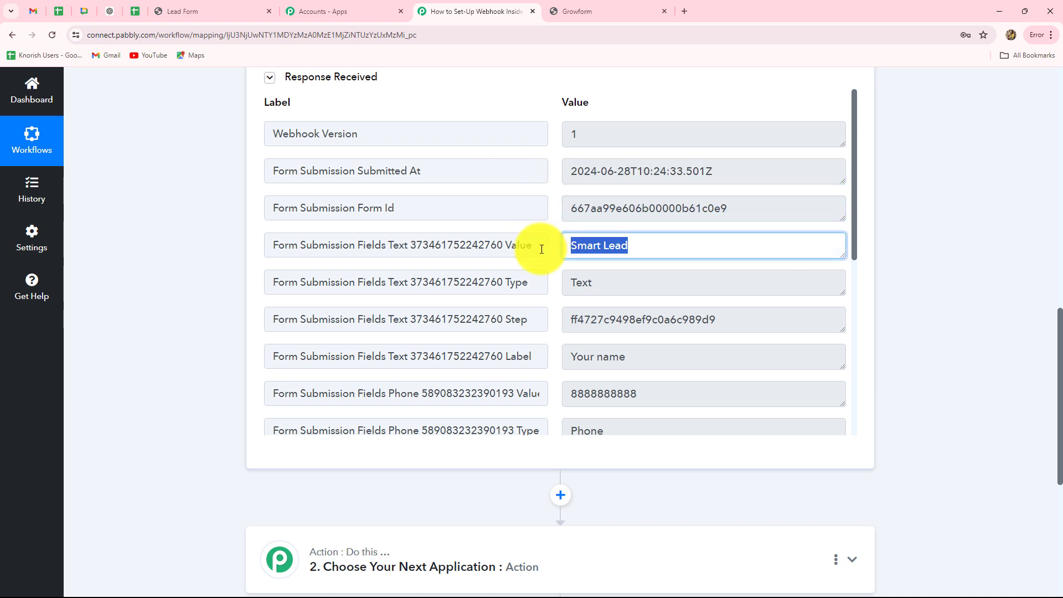
scroll(647, 355, down, 3)
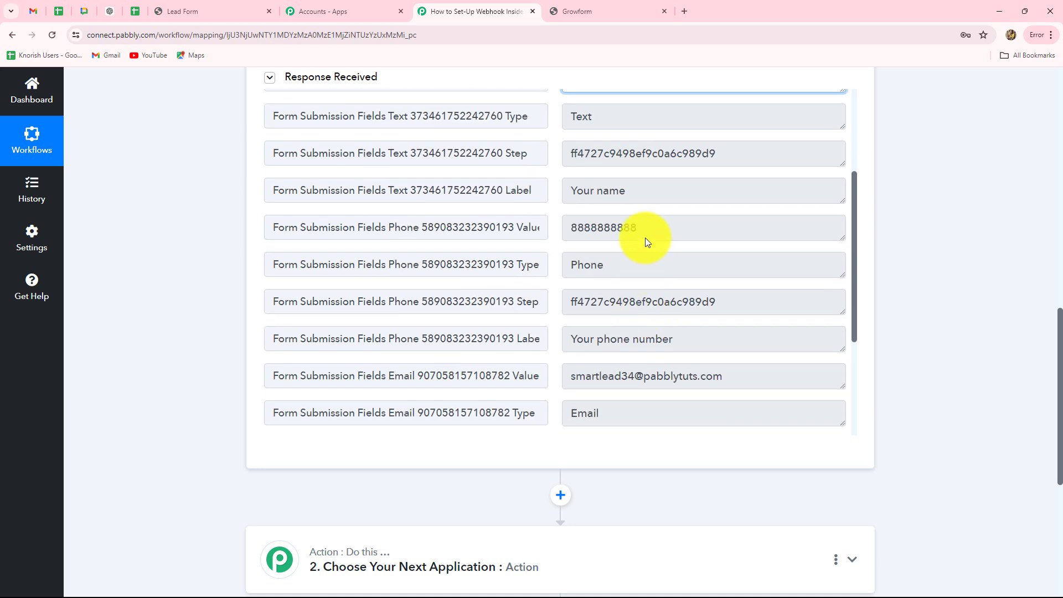
drag(646, 236, 541, 232)
drag(702, 380, 567, 382)
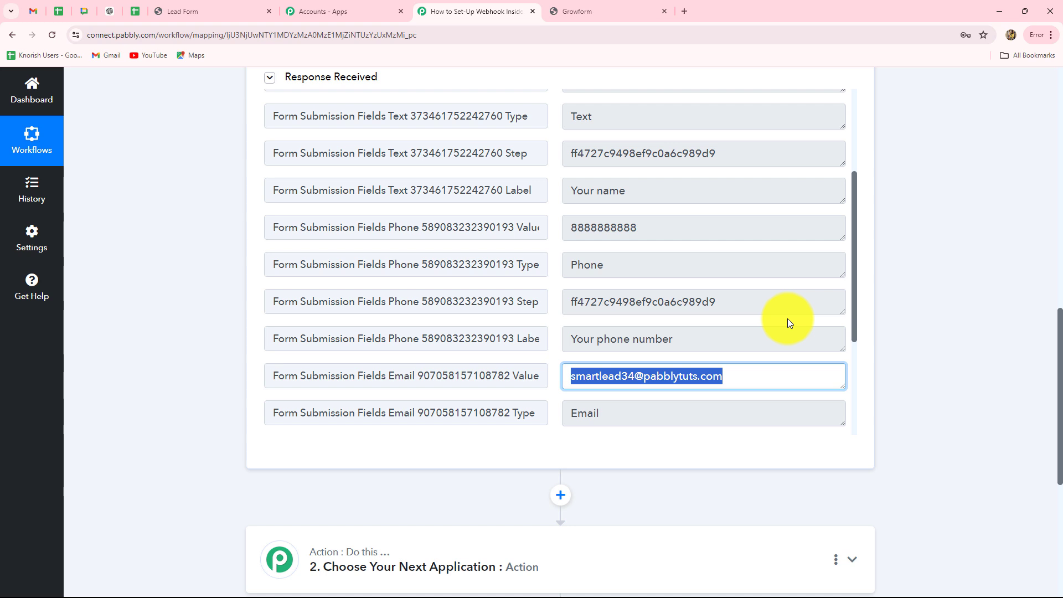
scroll(929, 340, down, 5)
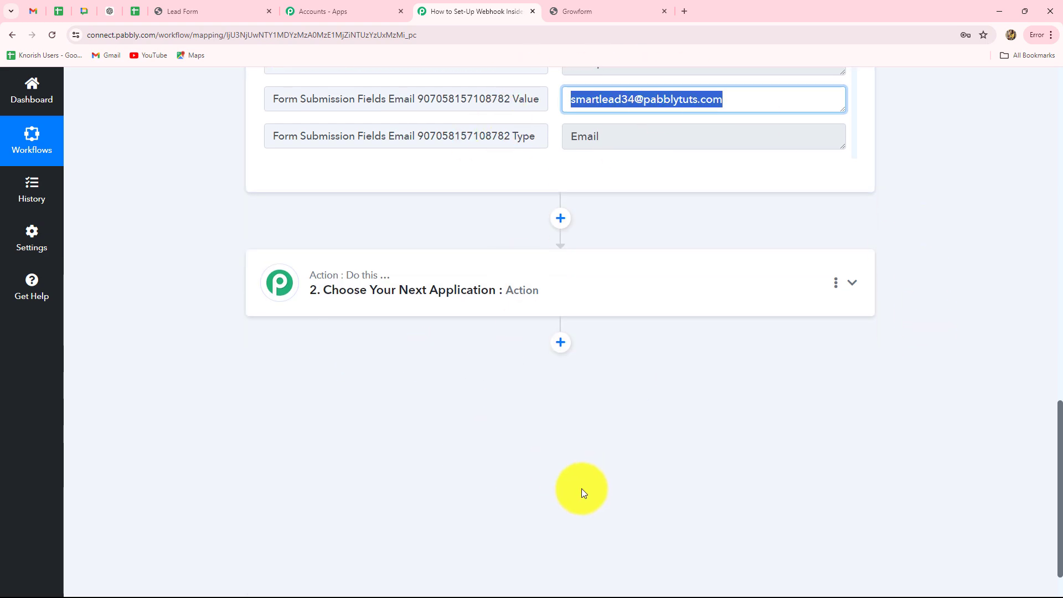
scroll(936, 482, up, 10)
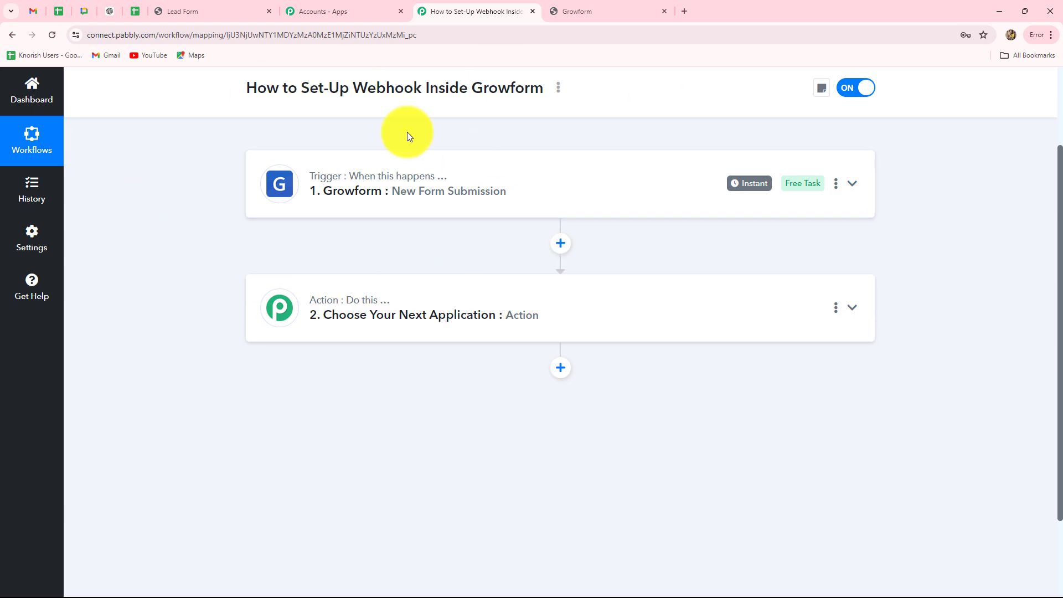
mouse_move(278, 295)
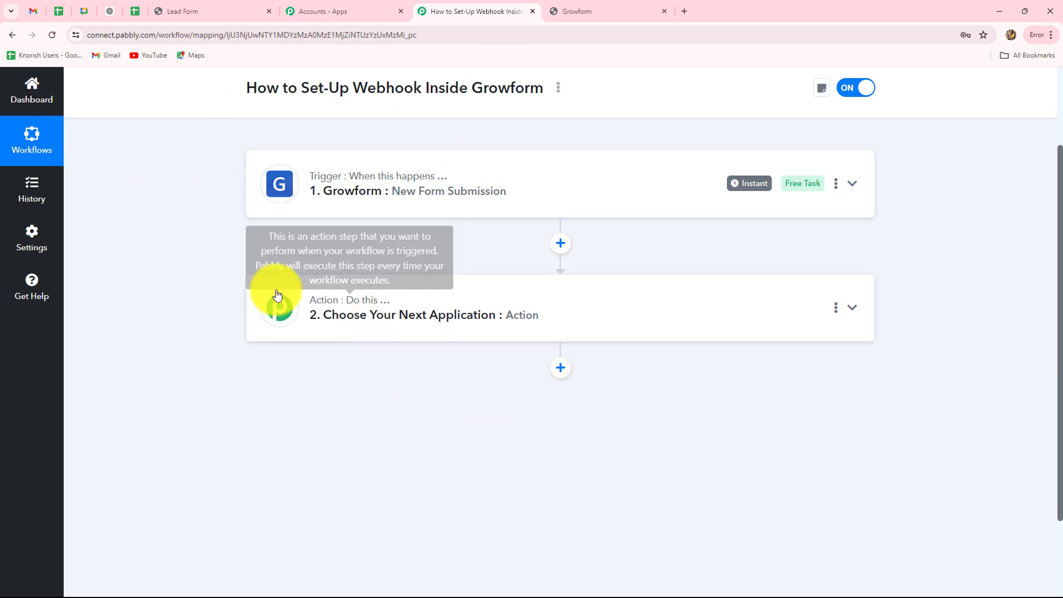